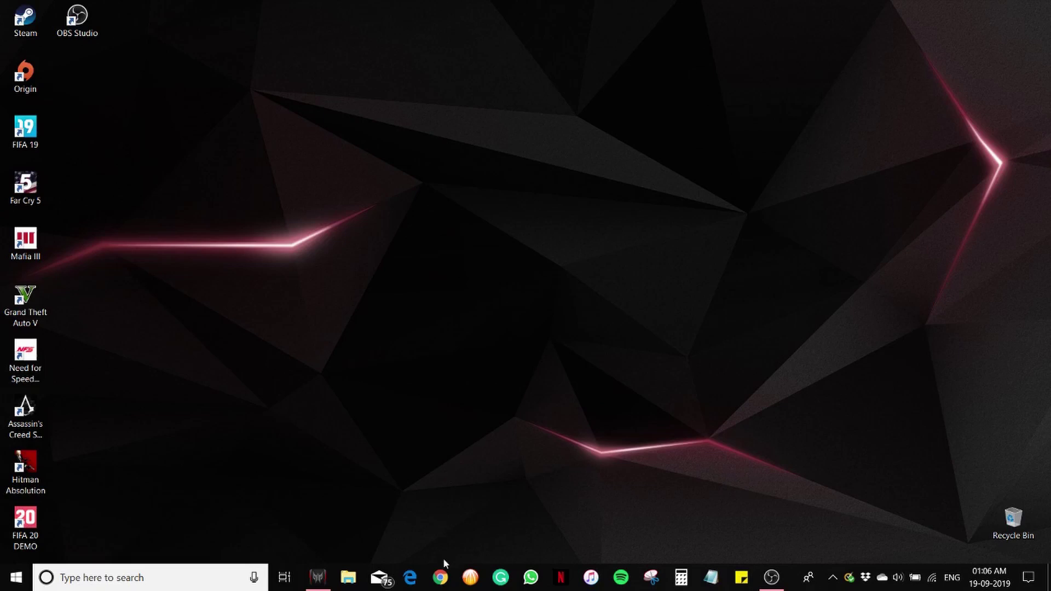
Step: Open Chrome and search the web for 'Davinci Resolve'
left_click(441, 579)
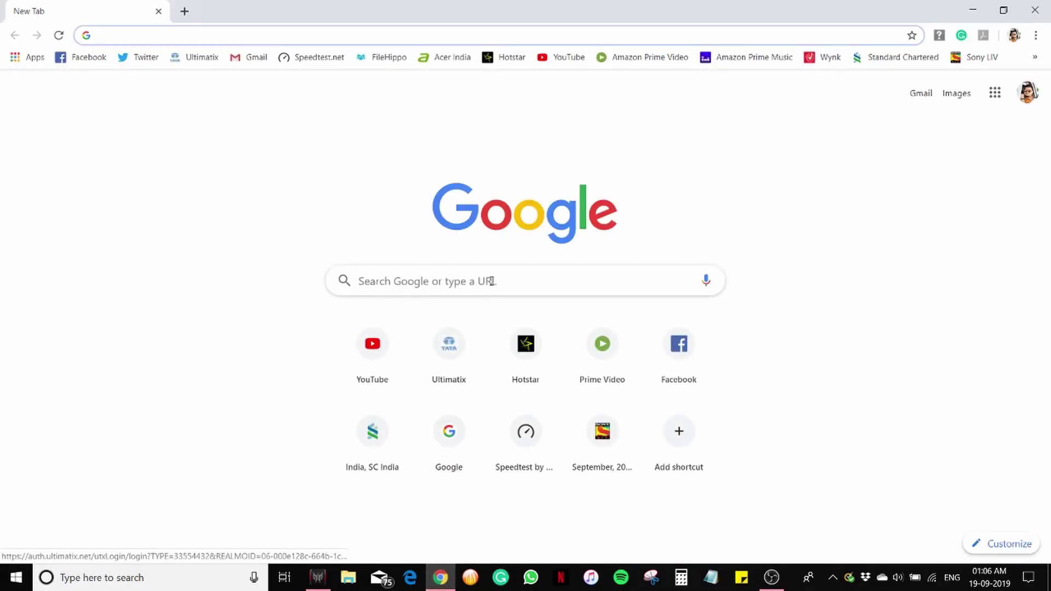
left_click(506, 275)
type("D")
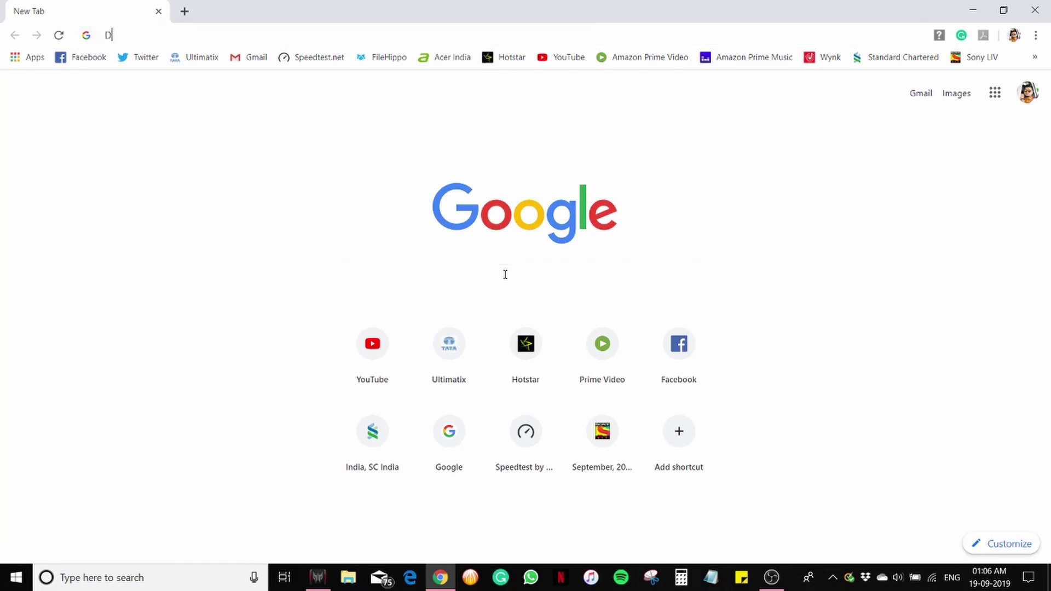
type("avinci Re")
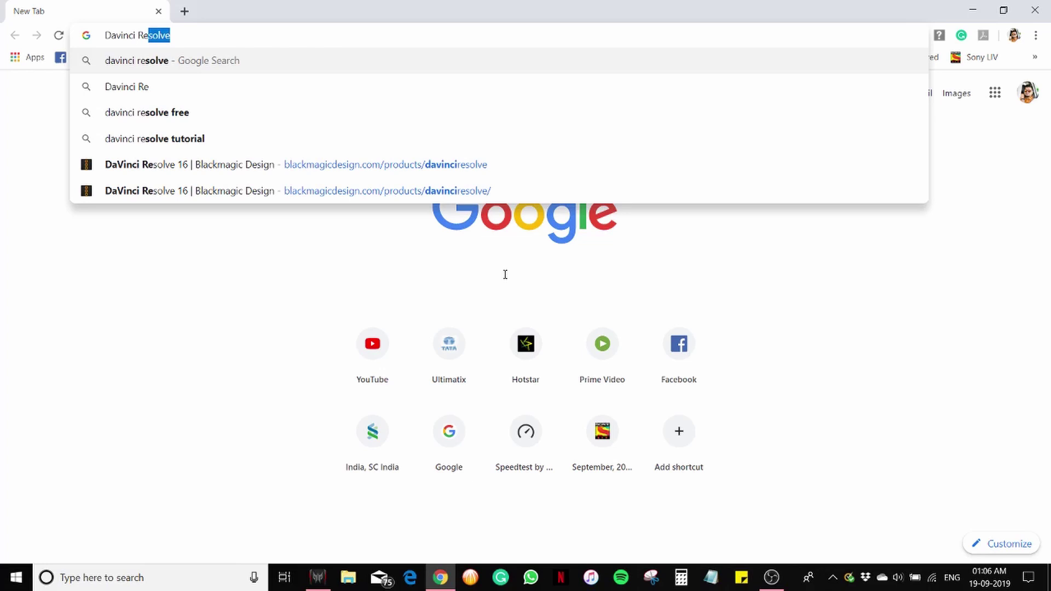
type("solve")
key("Return")
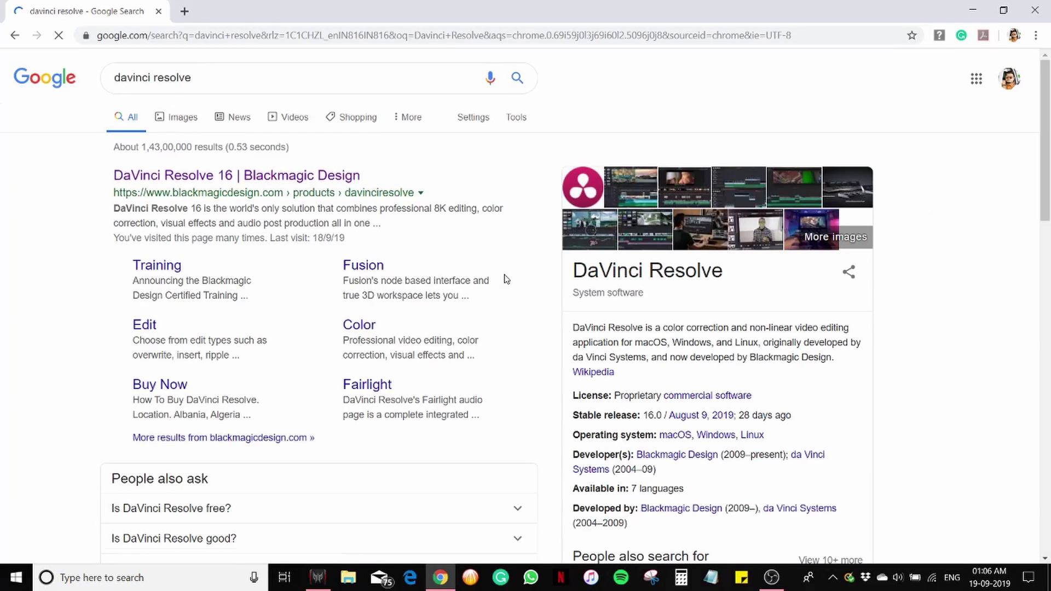
left_click(225, 181)
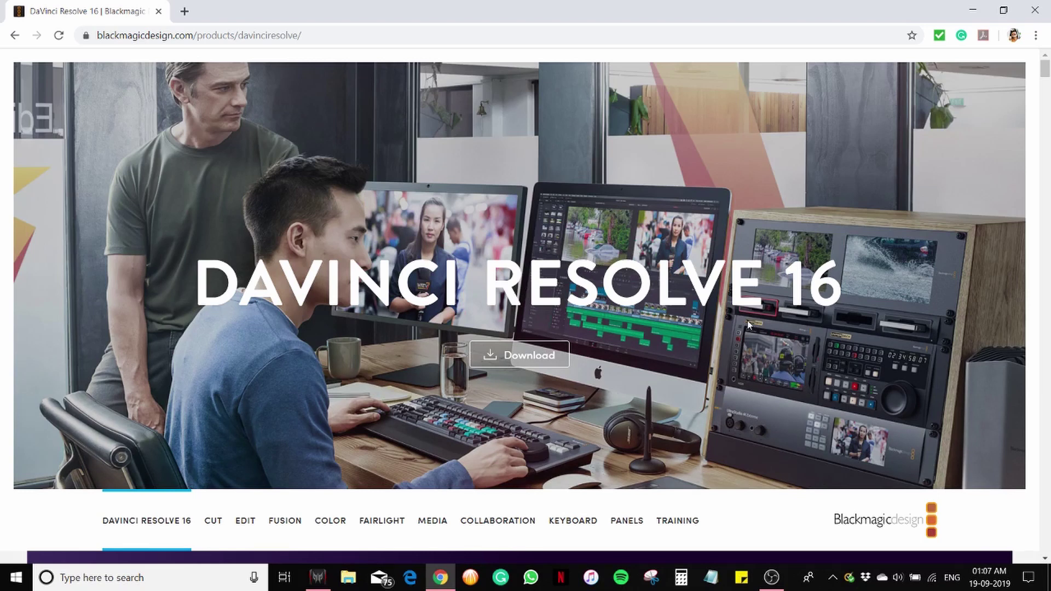
left_click(563, 366)
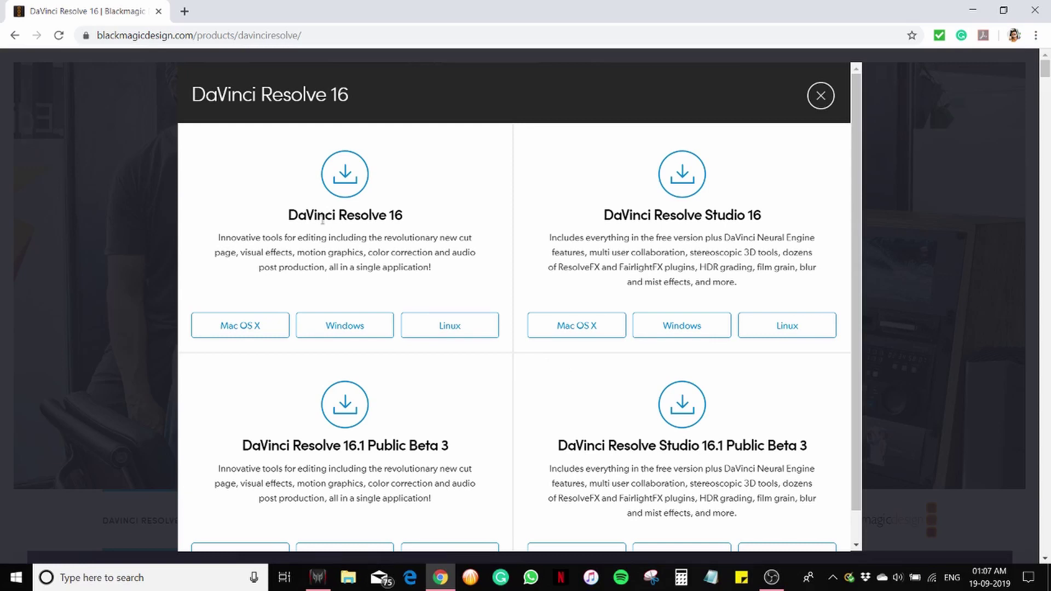
left_click_drag(289, 215, 403, 220)
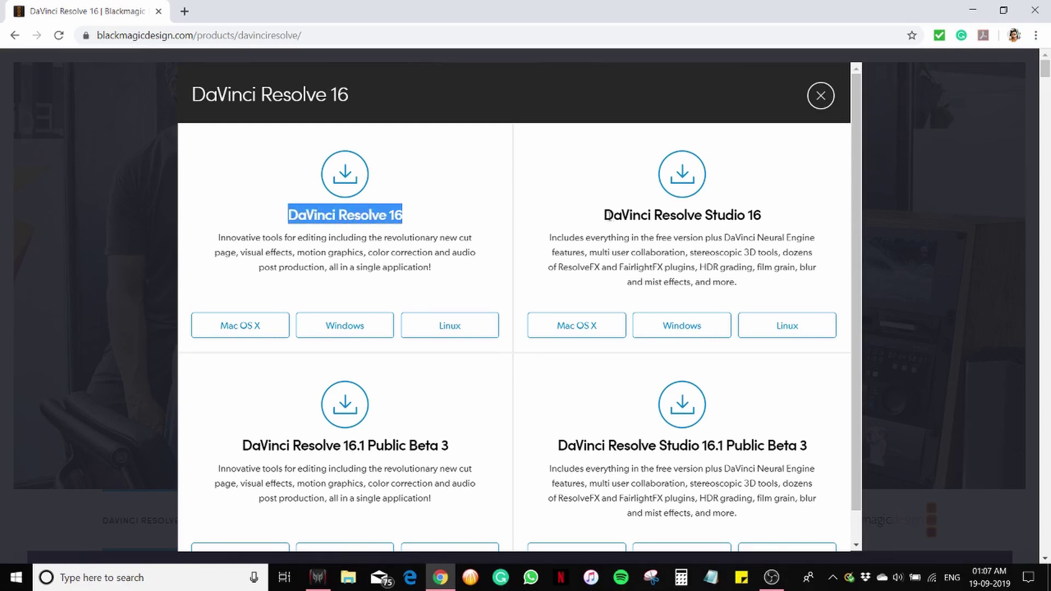
left_click_drag(603, 215, 762, 222)
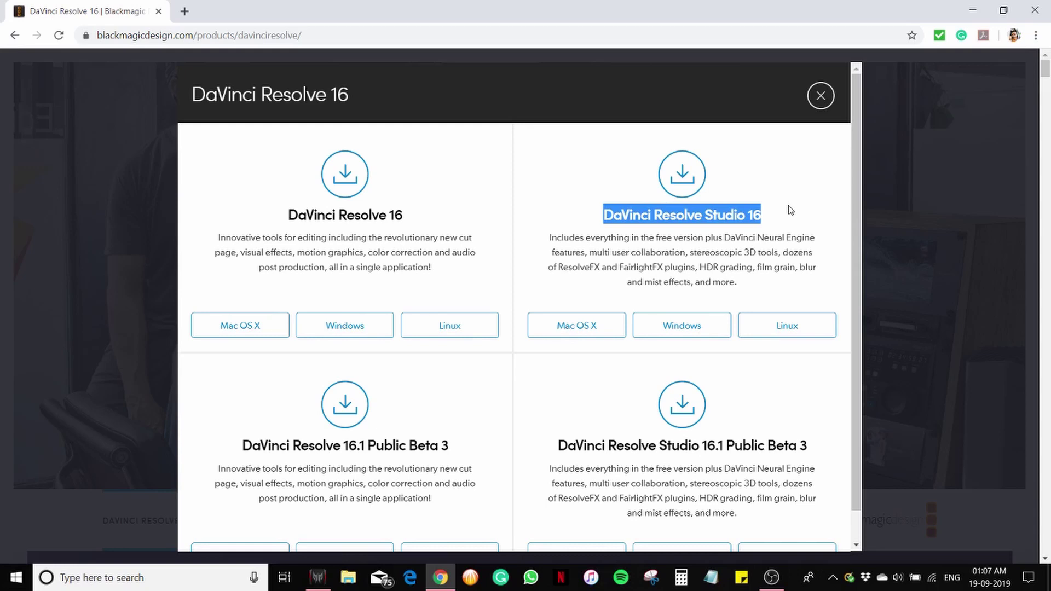
left_click(821, 97)
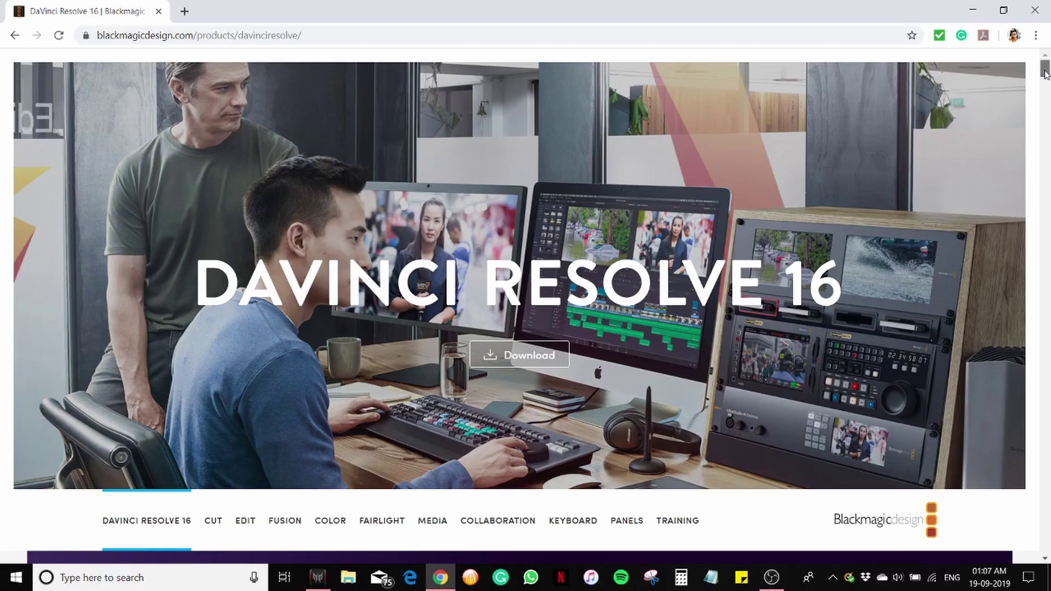
Step: Scroll to the pricing cards and highlight the $299 Studio 16 price and its extra features
left_click_drag(1047, 74, 1048, 545)
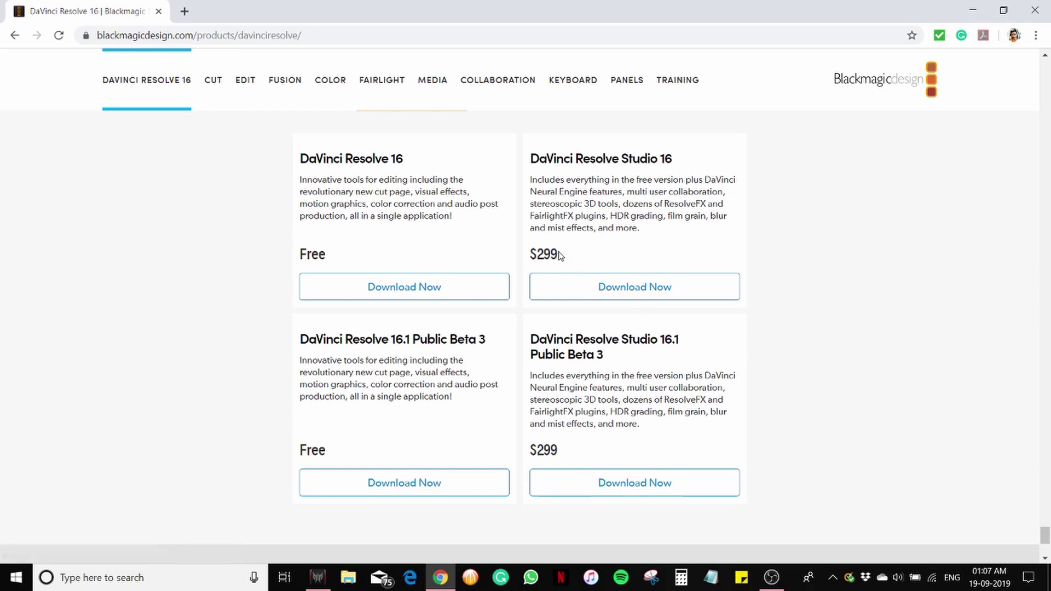
left_click_drag(559, 255, 528, 256)
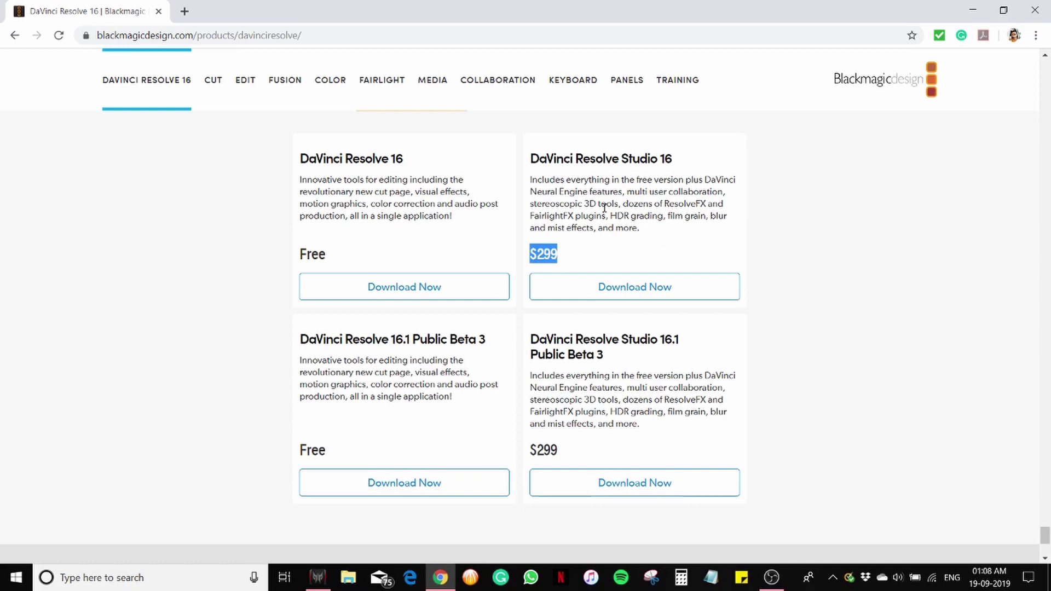
left_click_drag(585, 204, 641, 239)
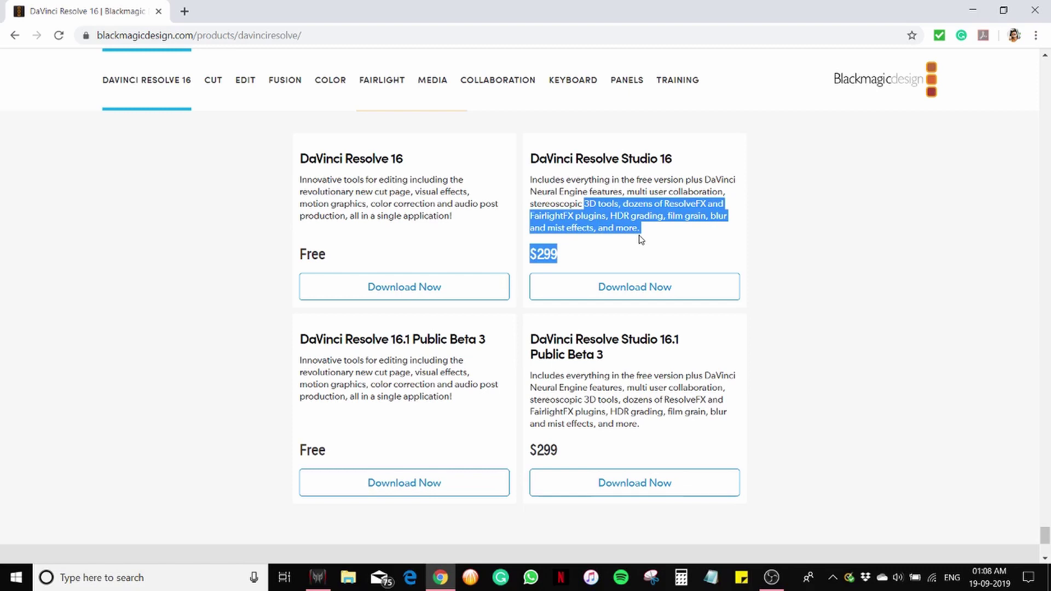
left_click(621, 251)
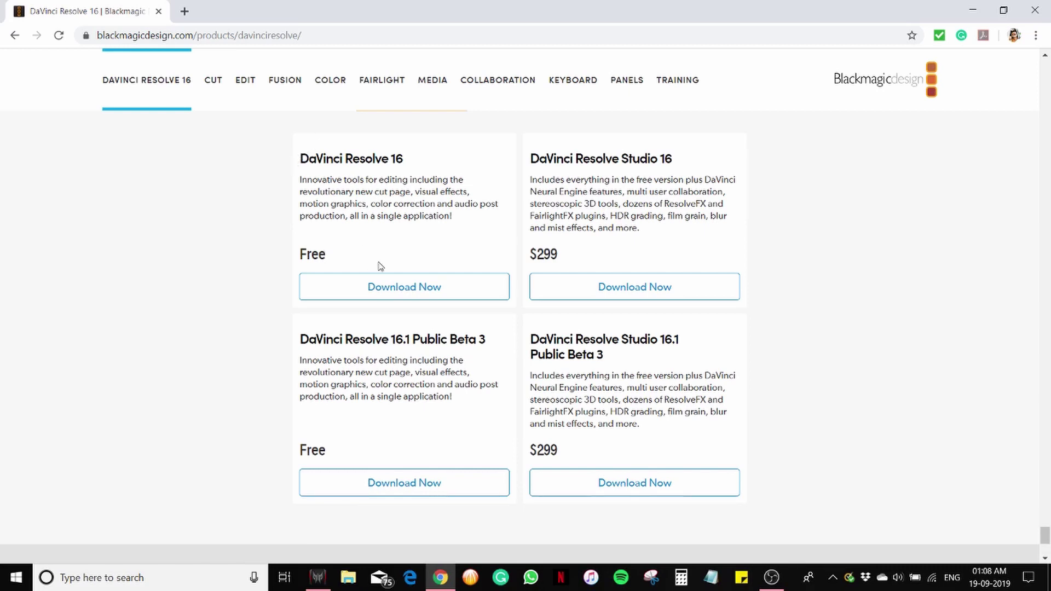
Step: Choose the free DaVinci Resolve 16 Windows download and work through the Your Details registration form
left_click(459, 297)
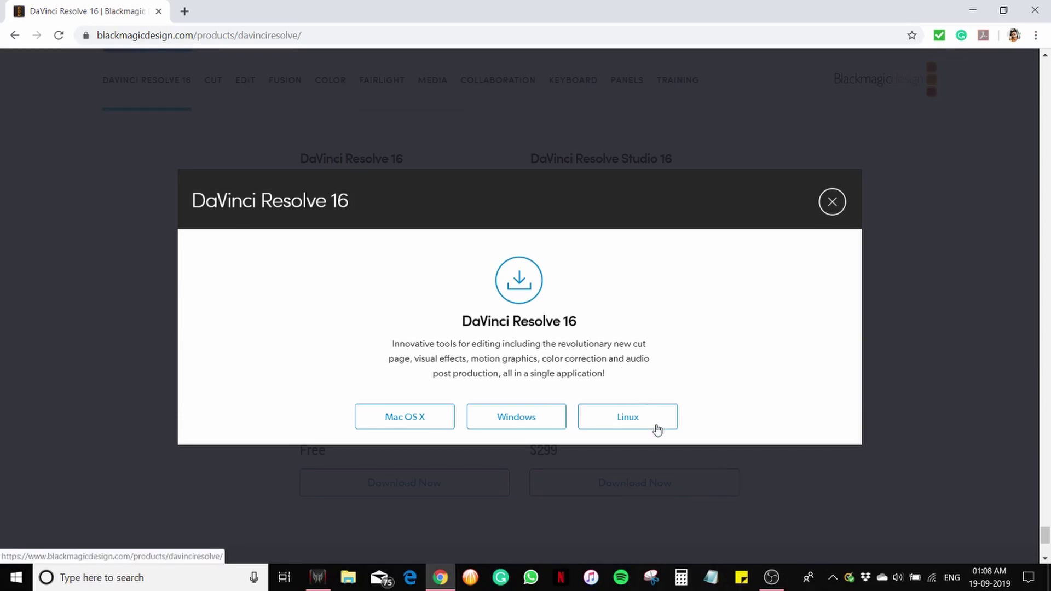
left_click(543, 427)
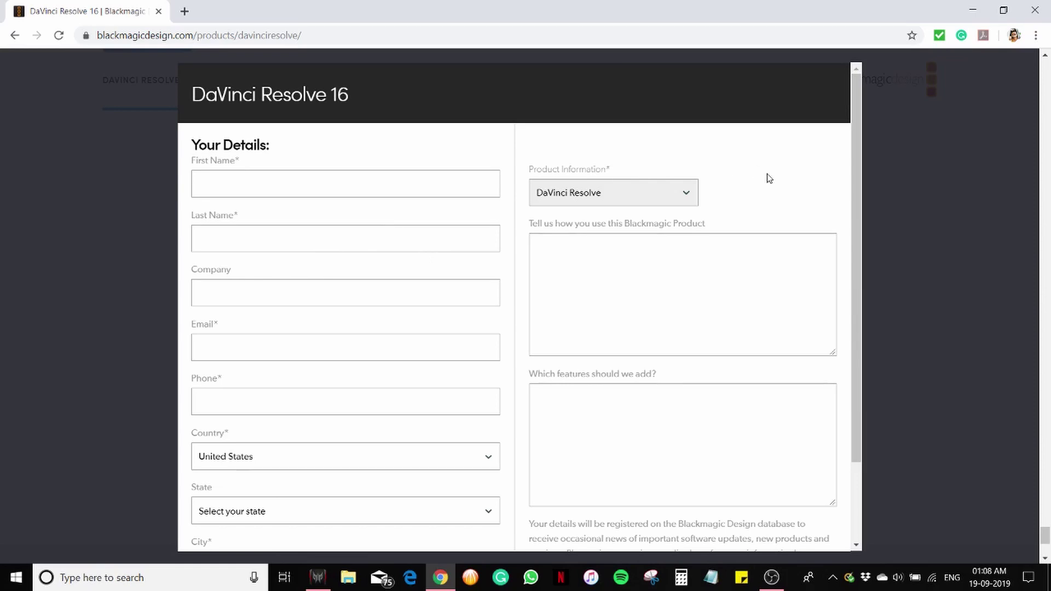
scroll(769, 178, "down", 2)
scroll(770, 178, "down", 1)
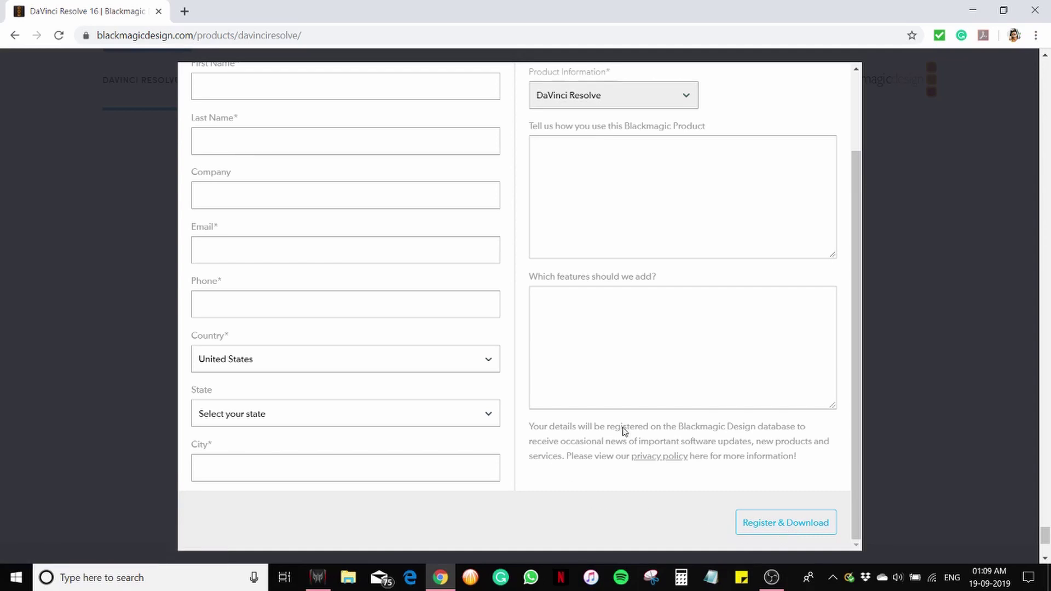
left_click_drag(858, 340, 872, 168)
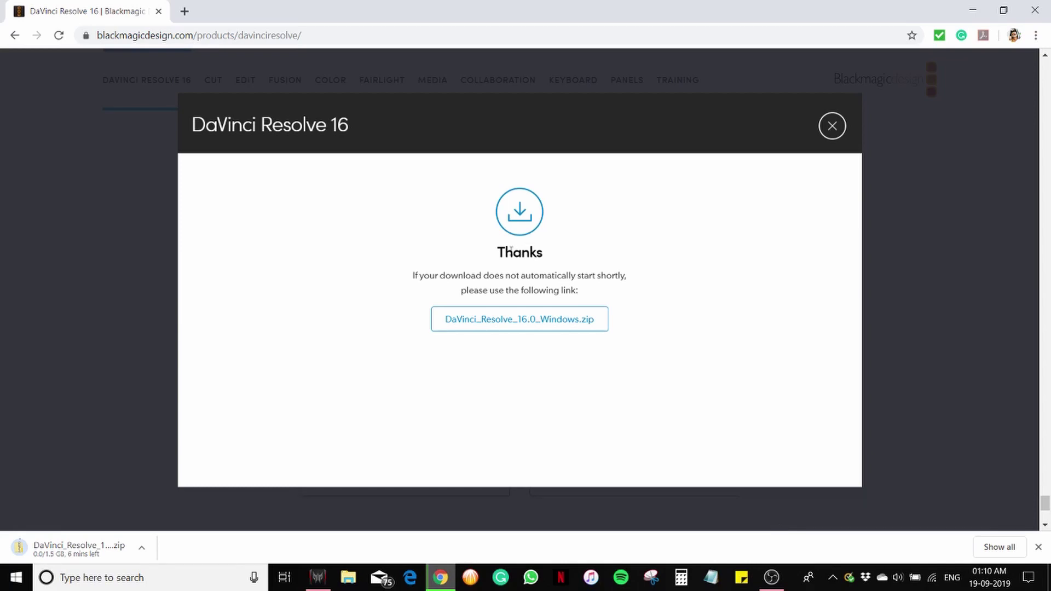
Step: Let DaVinci_Resolve_16.0_Windows.zip finish downloading, then bring up the options for the downloaded file
left_click_drag(497, 255, 547, 257)
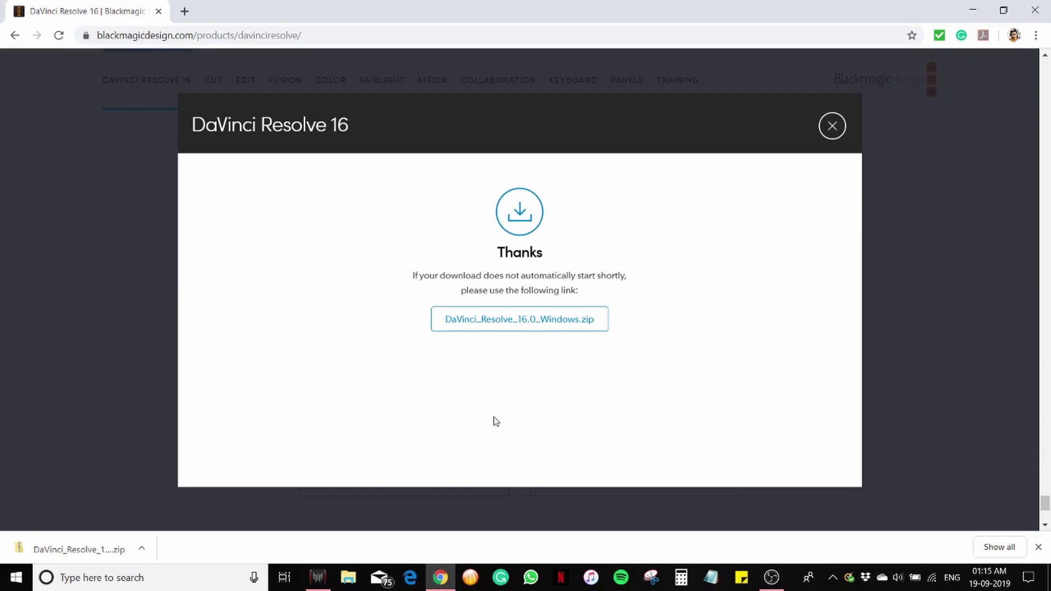
left_click(140, 550)
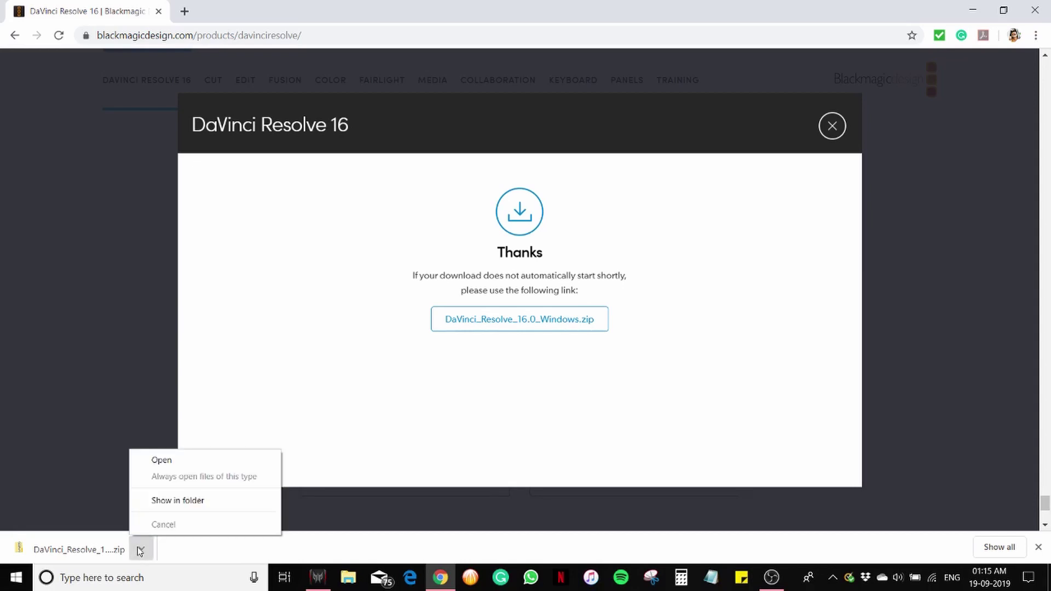
Step: Extract the downloaded DaVinci_Resolve_16.0_Windows.zip from Downloads into its suggested folder
left_click(182, 502)
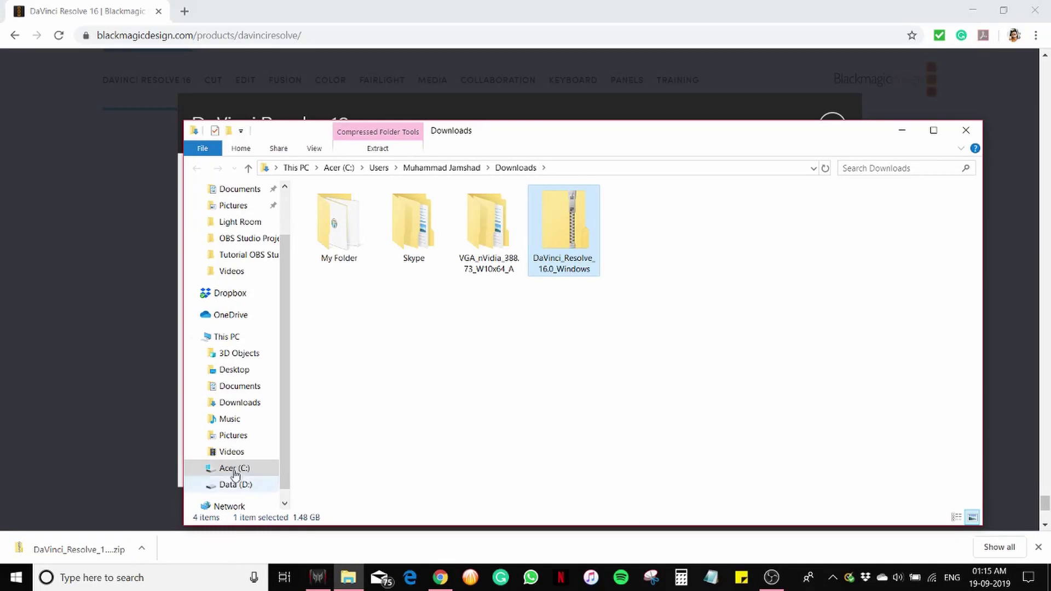
right_click(559, 234)
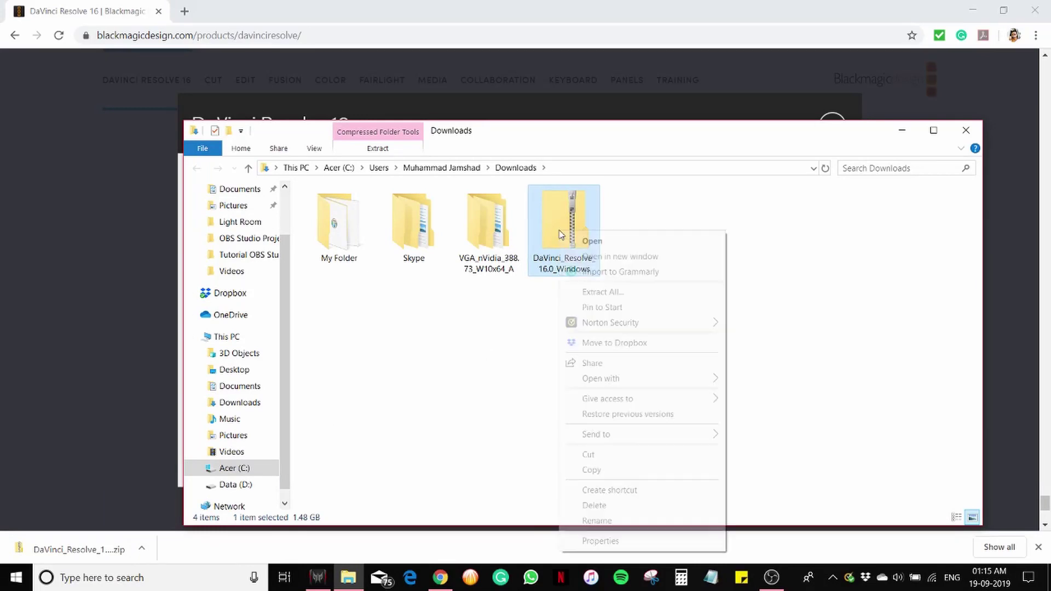
left_click(606, 296)
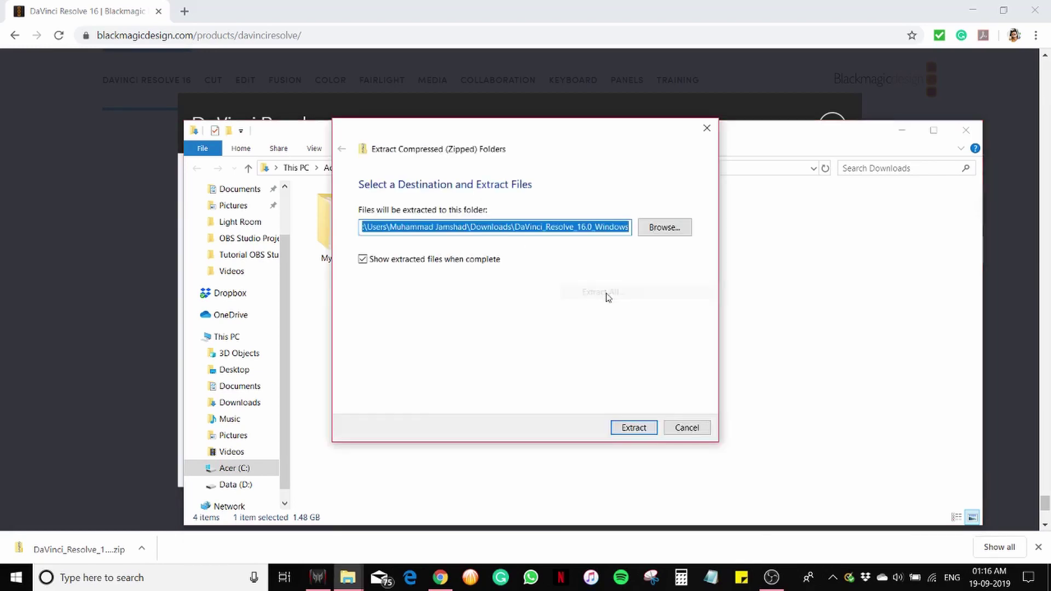
left_click(632, 430)
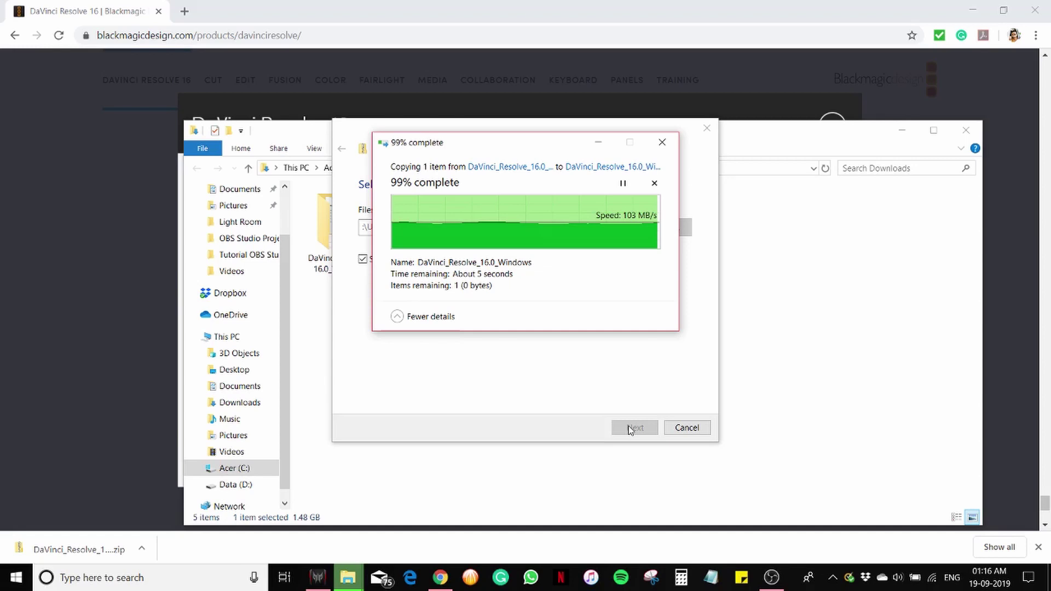
Step: Open the extracted DaVinci_Resolve_16.0_Windows folder and run the installer inside
left_click(344, 242)
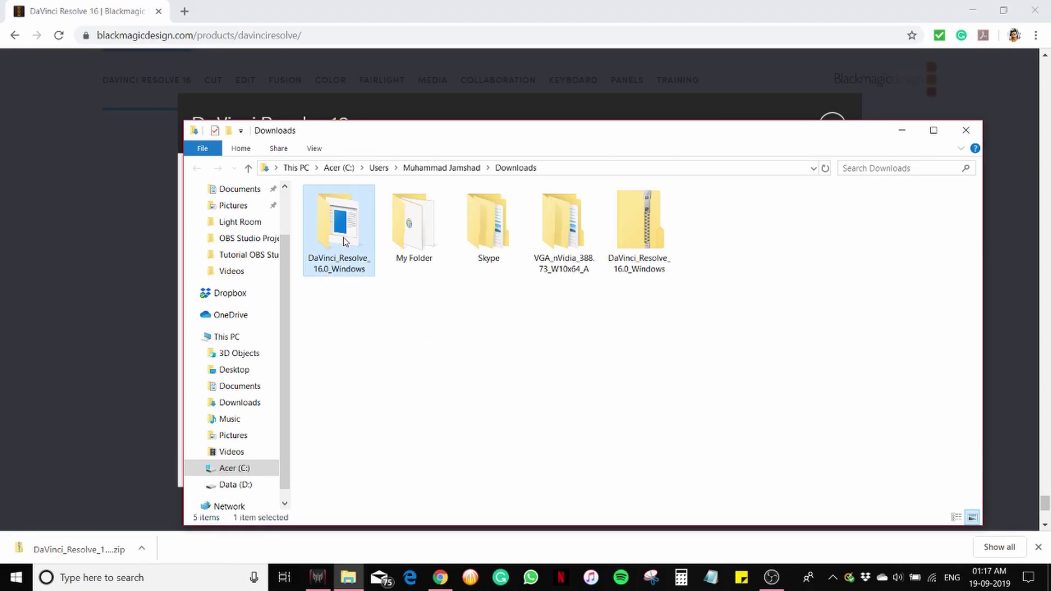
double_click(344, 242)
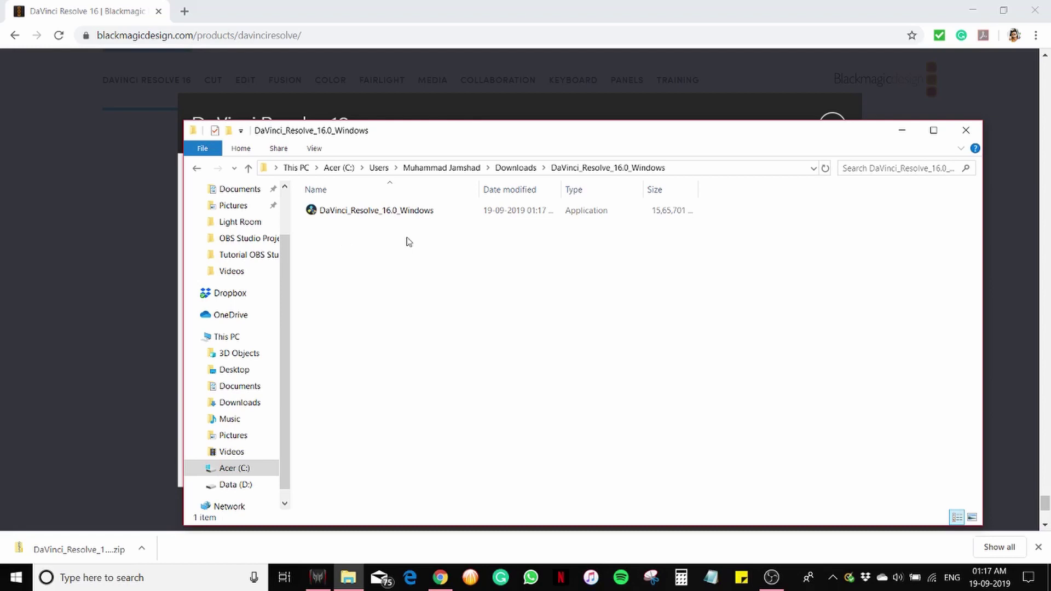
double_click(360, 216)
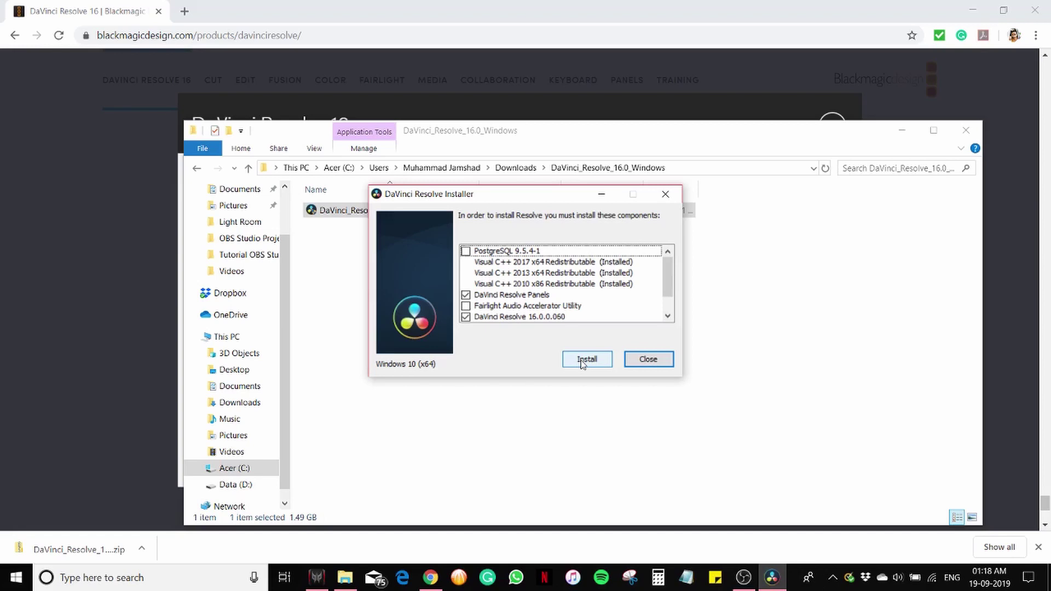
Step: Install the checked components to reach the Setup Wizard welcome page
left_click(583, 362)
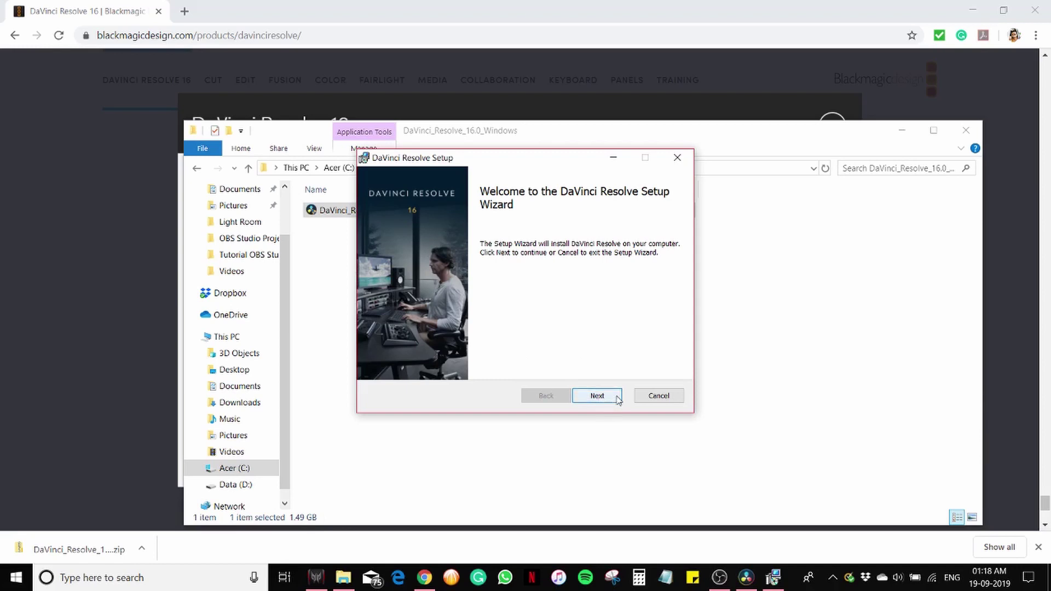
Step: Accept the license terms, keep the default install folder, and start installing DaVinci Resolve
left_click(596, 396)
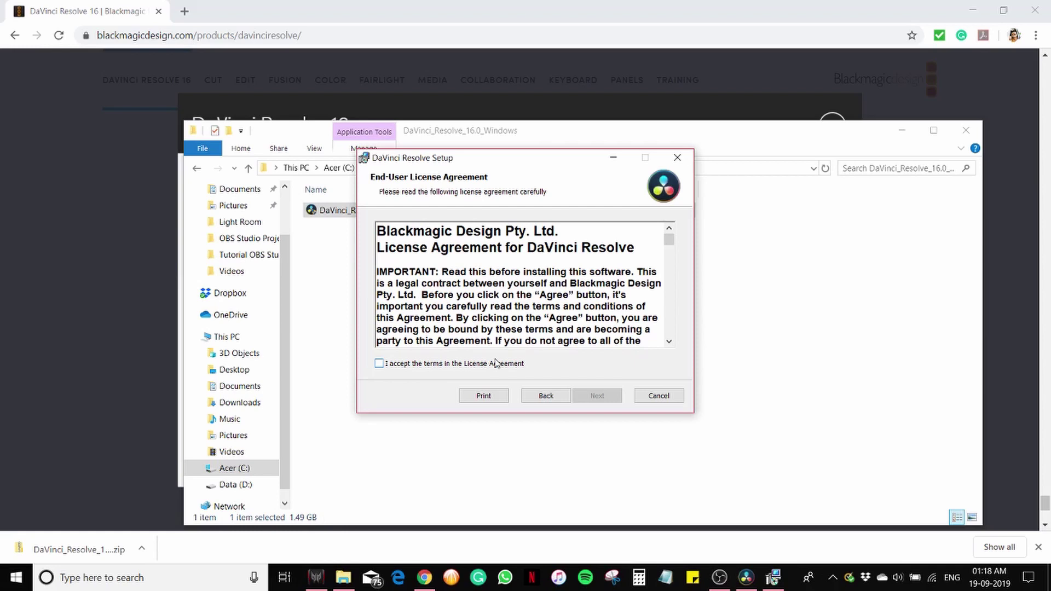
left_click(379, 364)
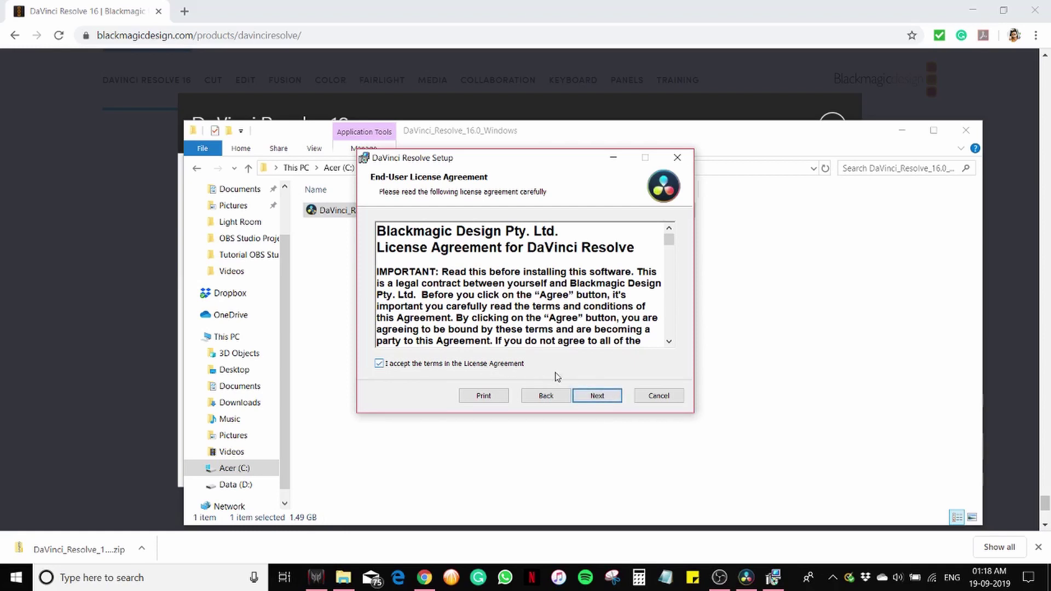
left_click(598, 396)
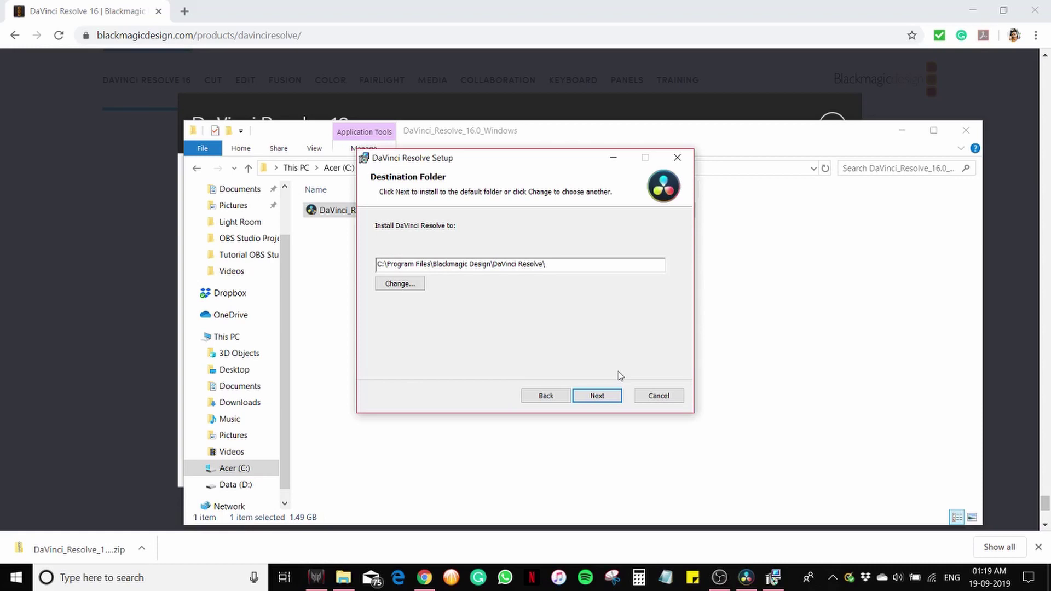
left_click(598, 395)
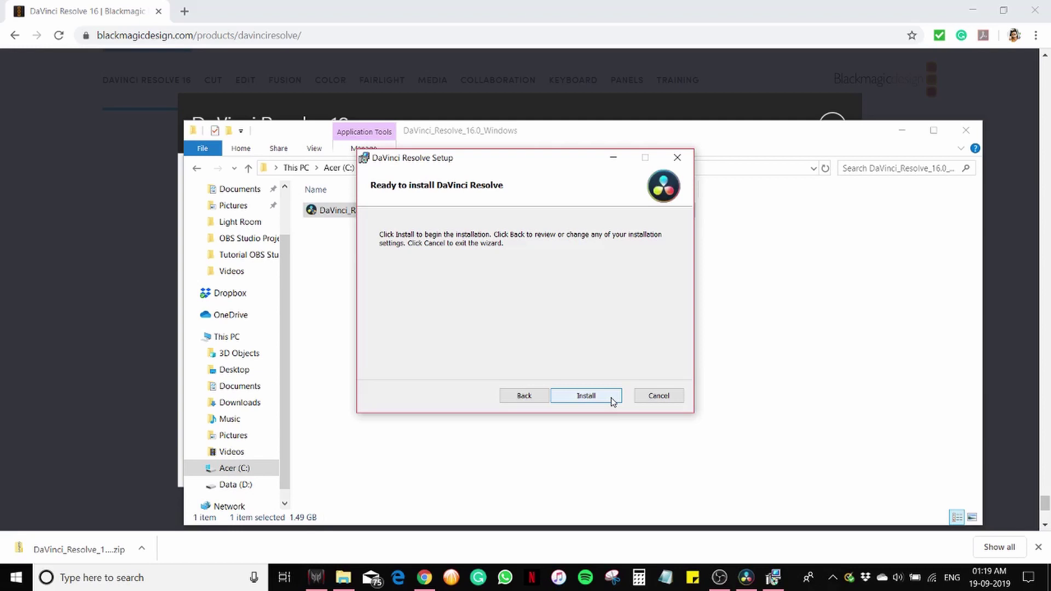
left_click(611, 400)
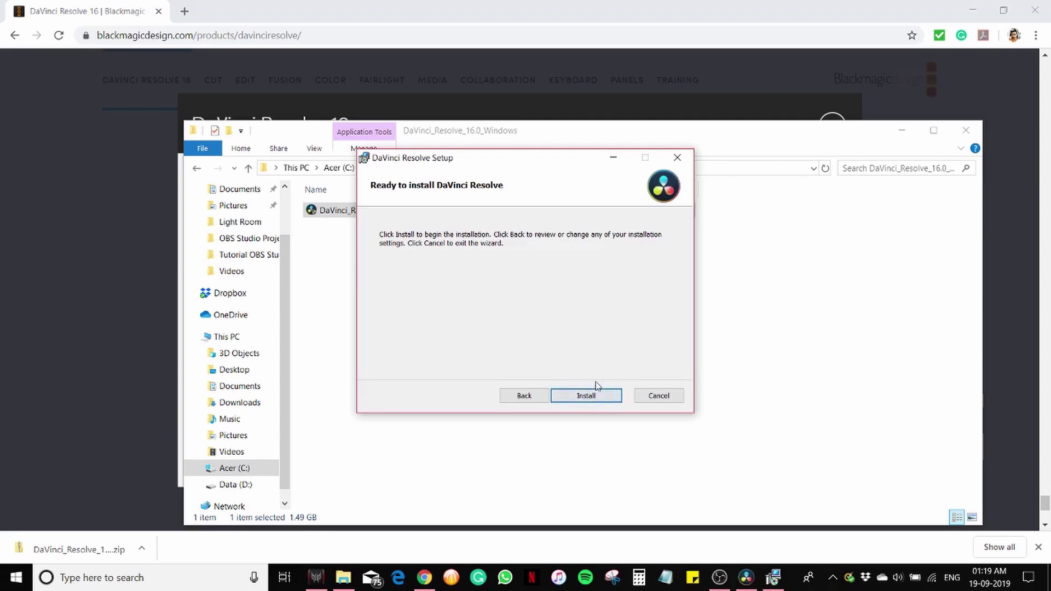
left_click(607, 397)
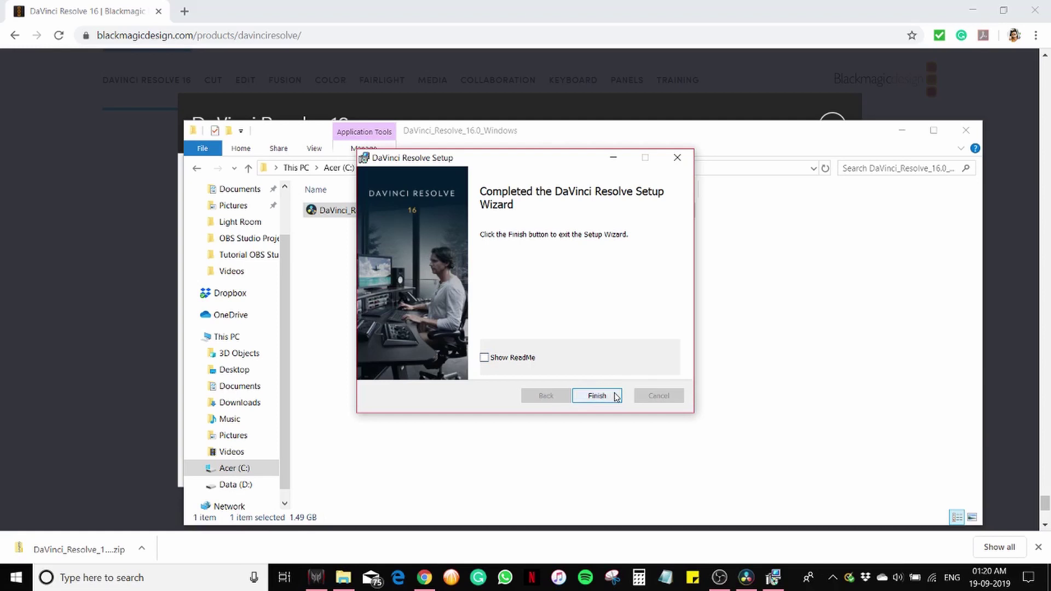
Step: Finish the wizard, dismiss the 'Resolve installed successfully!' message, and minimize File Explorer
left_click(616, 397)
left_click(613, 398)
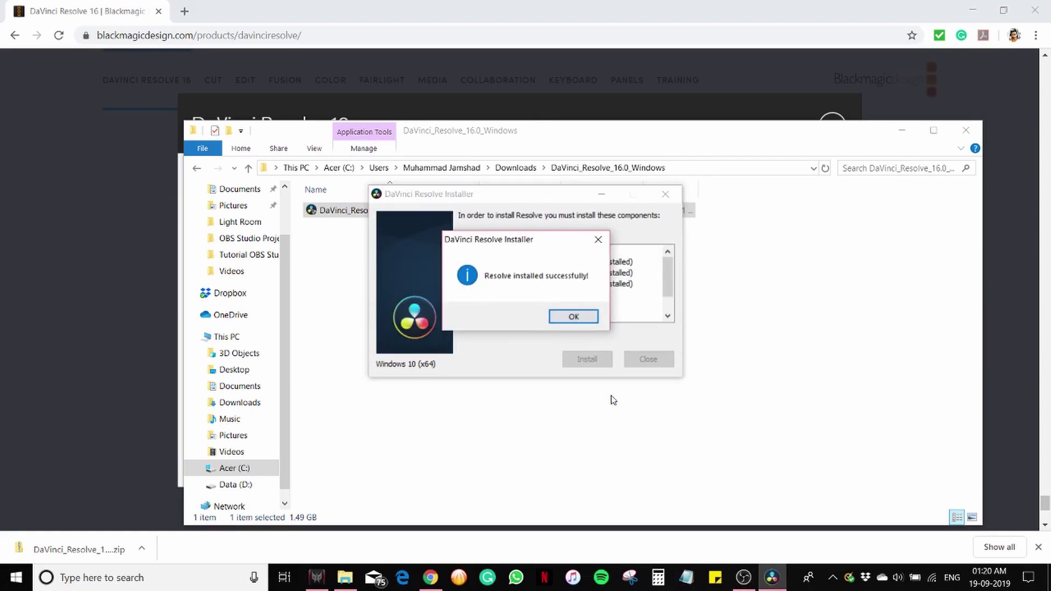
left_click(573, 317)
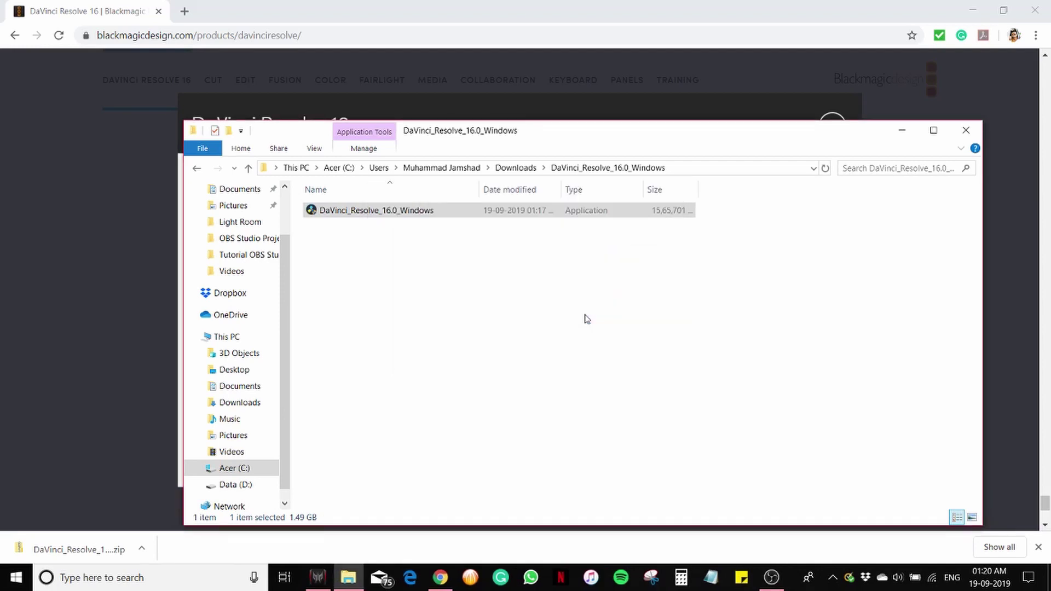
left_click(901, 130)
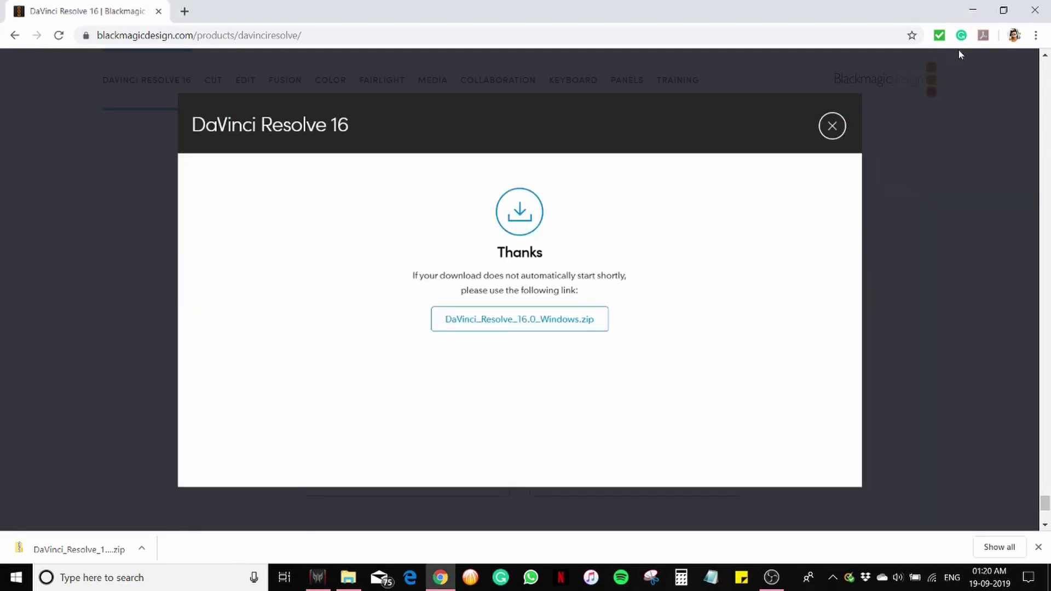
Step: Minimize Chrome and launch DaVinci Resolve from the Resolve desktop shortcut
left_click(974, 12)
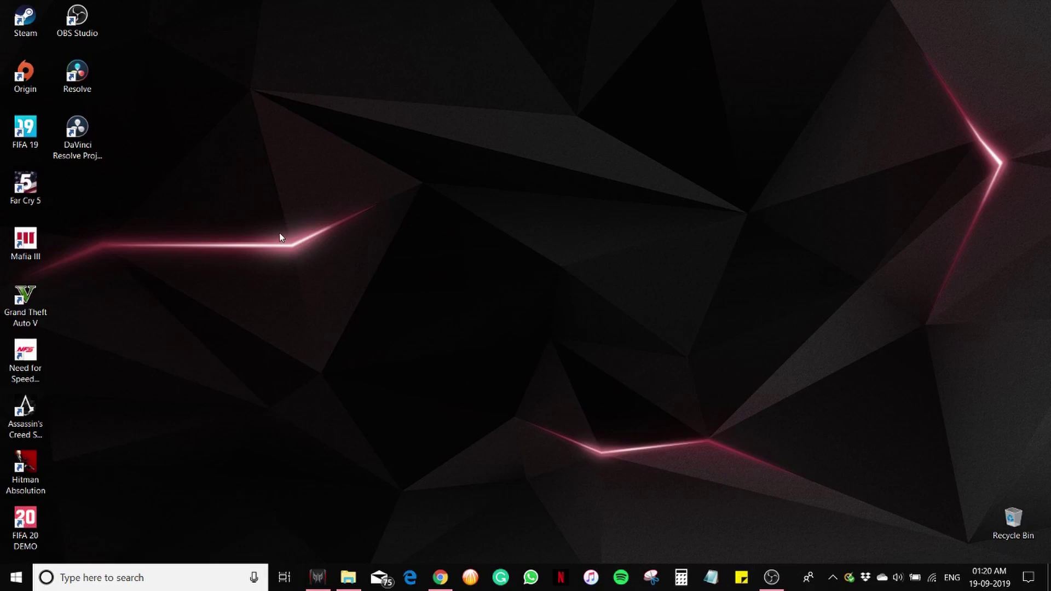
left_click(92, 158)
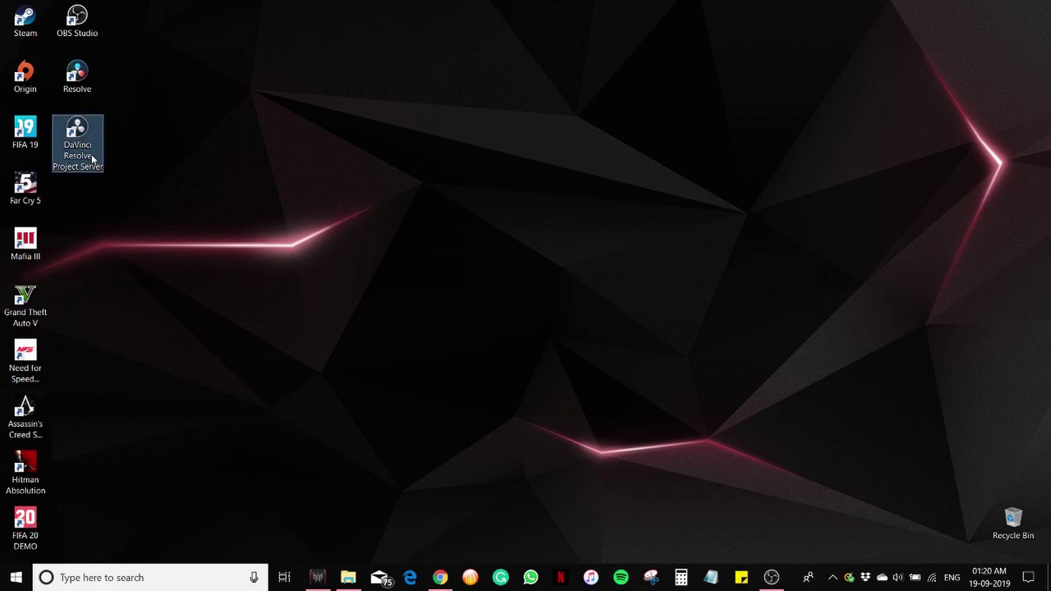
left_click(86, 88)
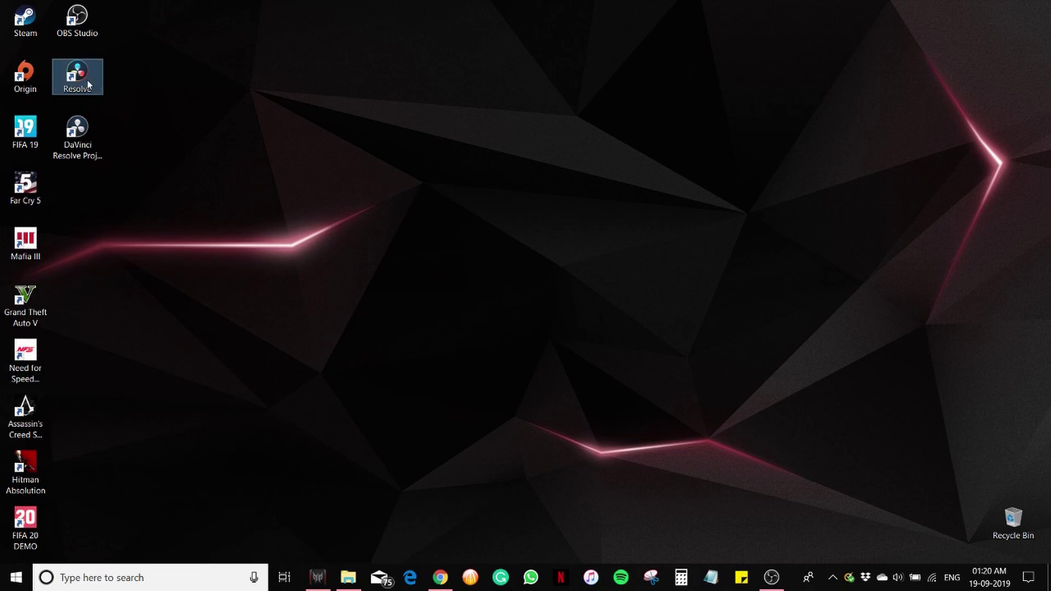
double_click(88, 83)
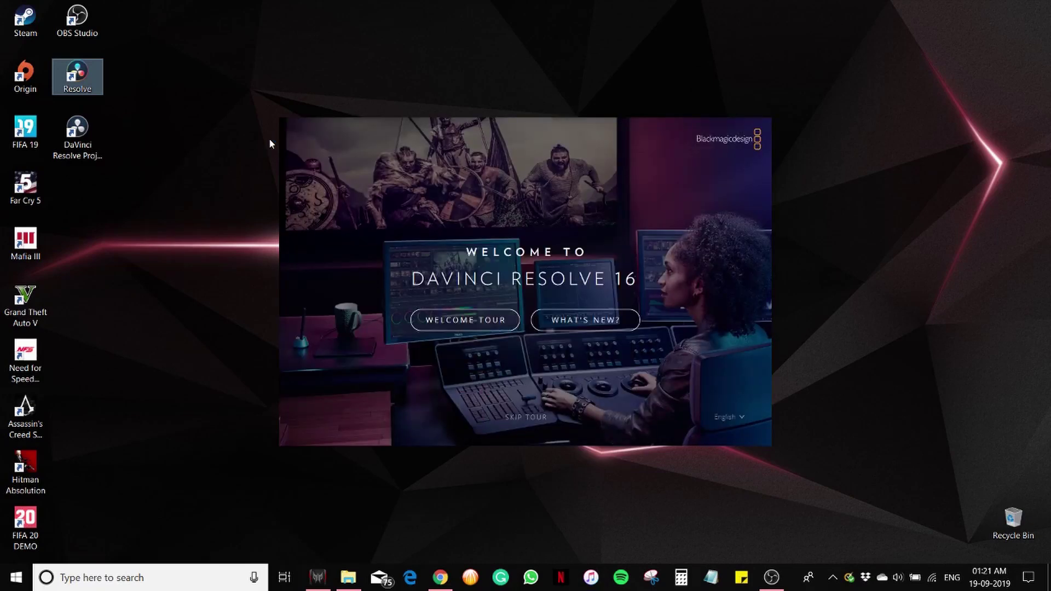
Step: Skip the welcome tour, start Quick Setup and continue past the system check
left_click(542, 428)
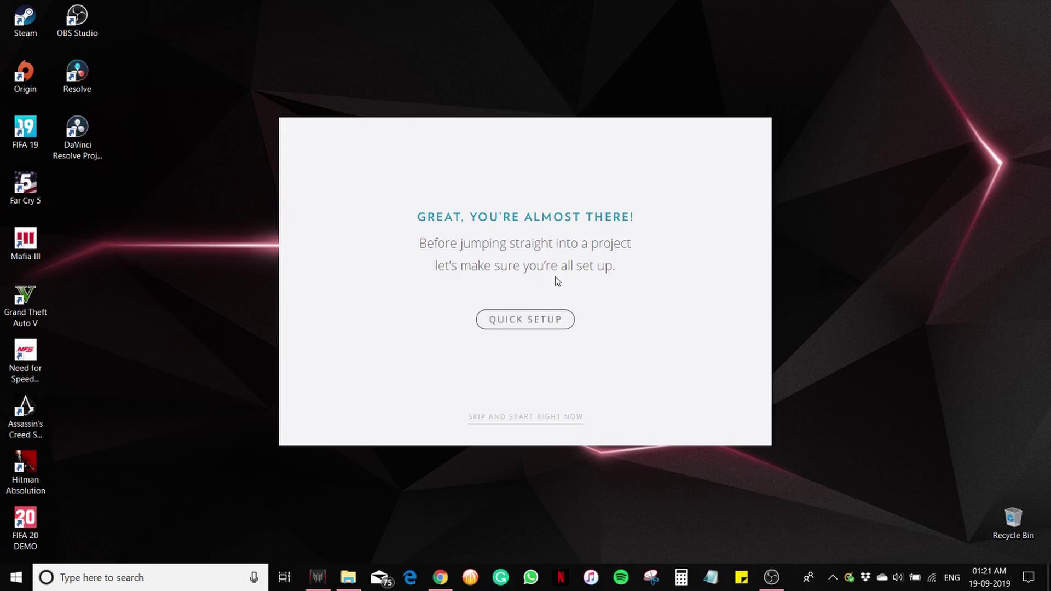
left_click(544, 325)
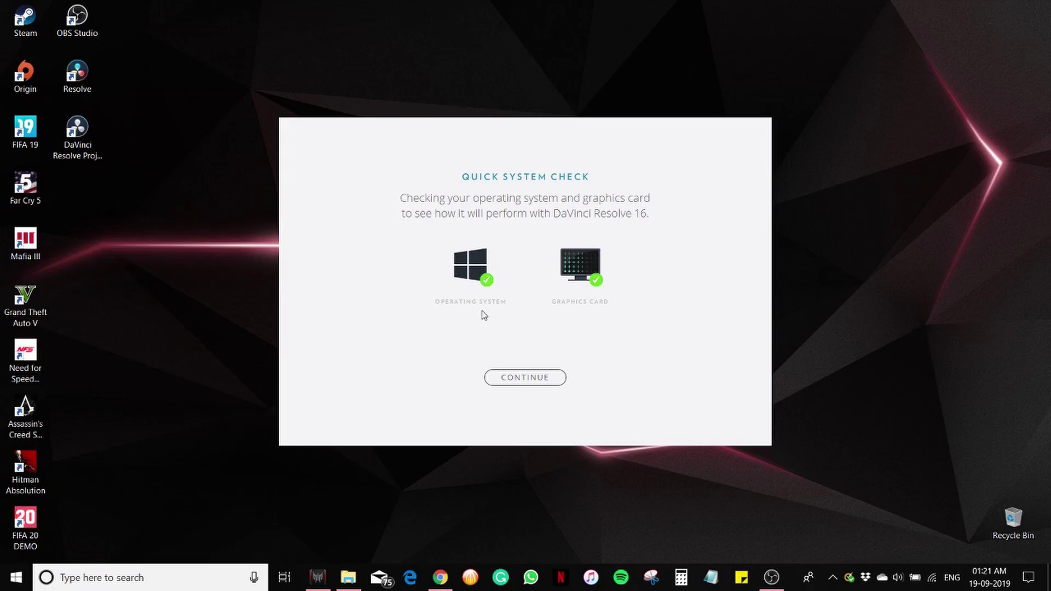
left_click(541, 379)
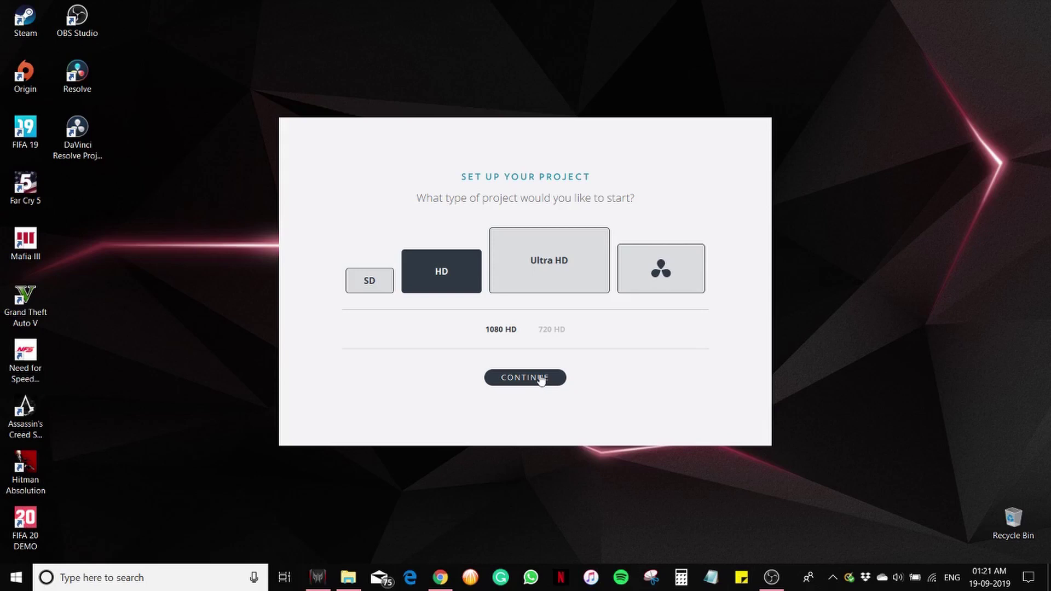
Step: Choose Ultra HD (2160p) as the project type and continue
left_click(557, 280)
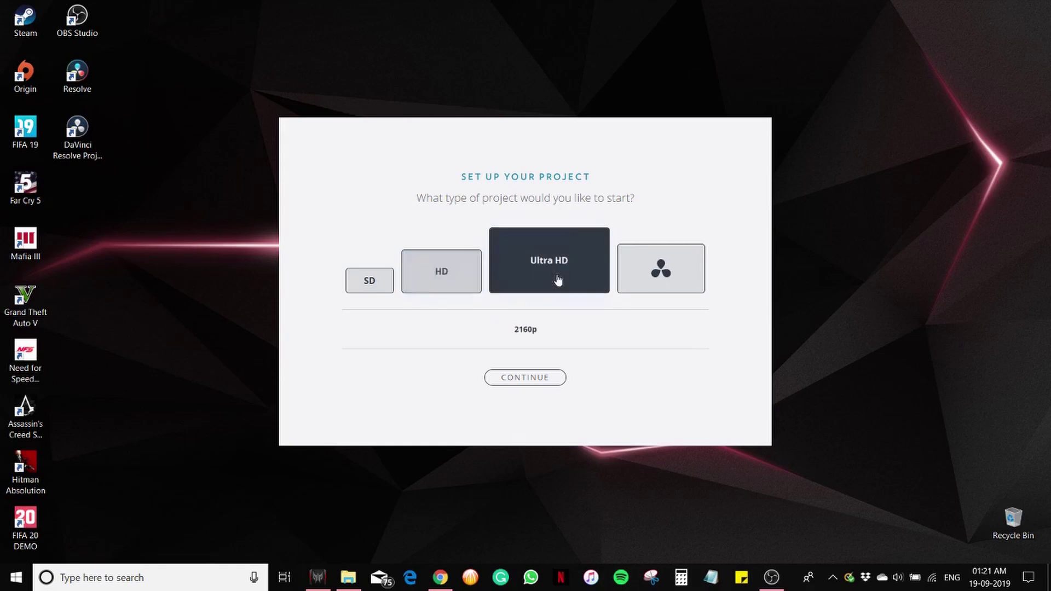
left_click(451, 274)
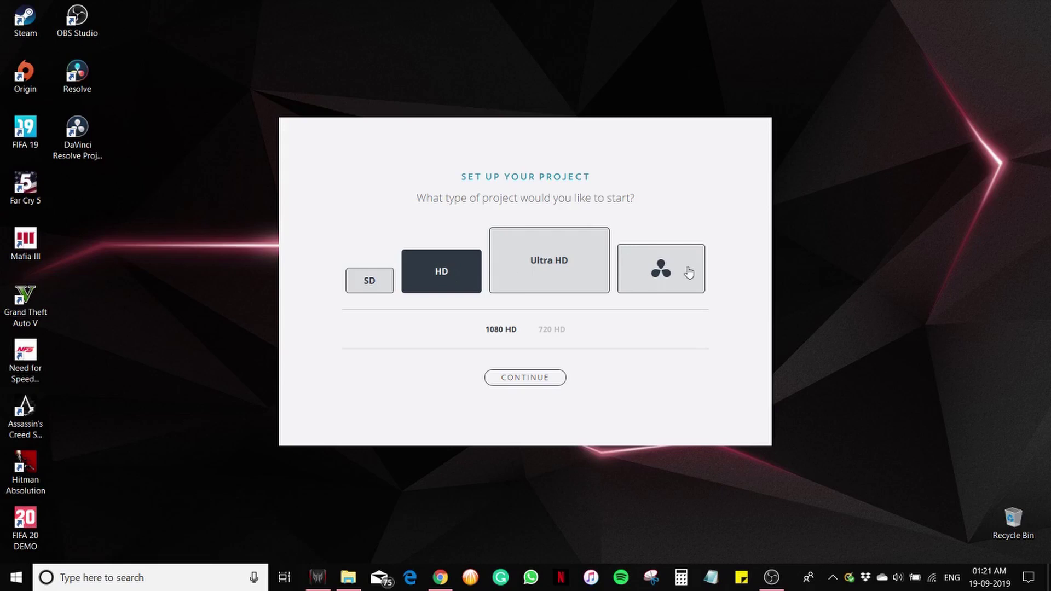
left_click(688, 273)
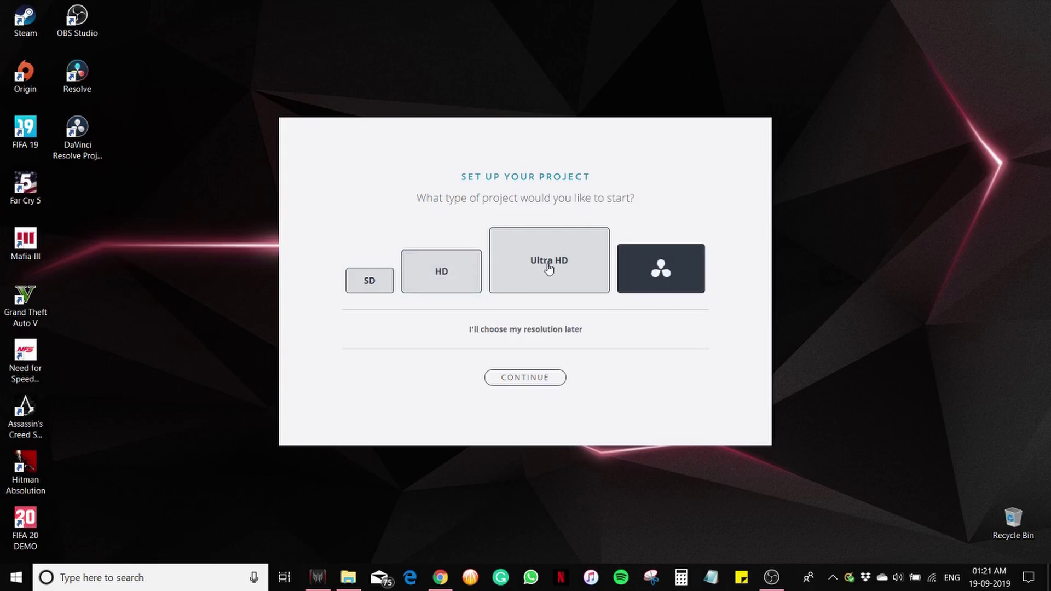
left_click(550, 268)
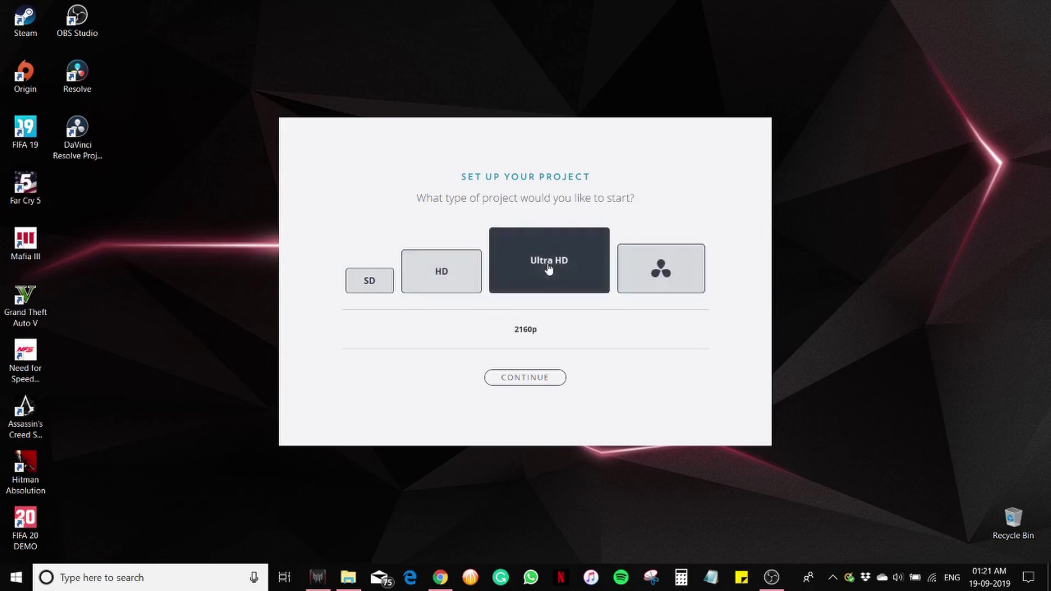
left_click(515, 380)
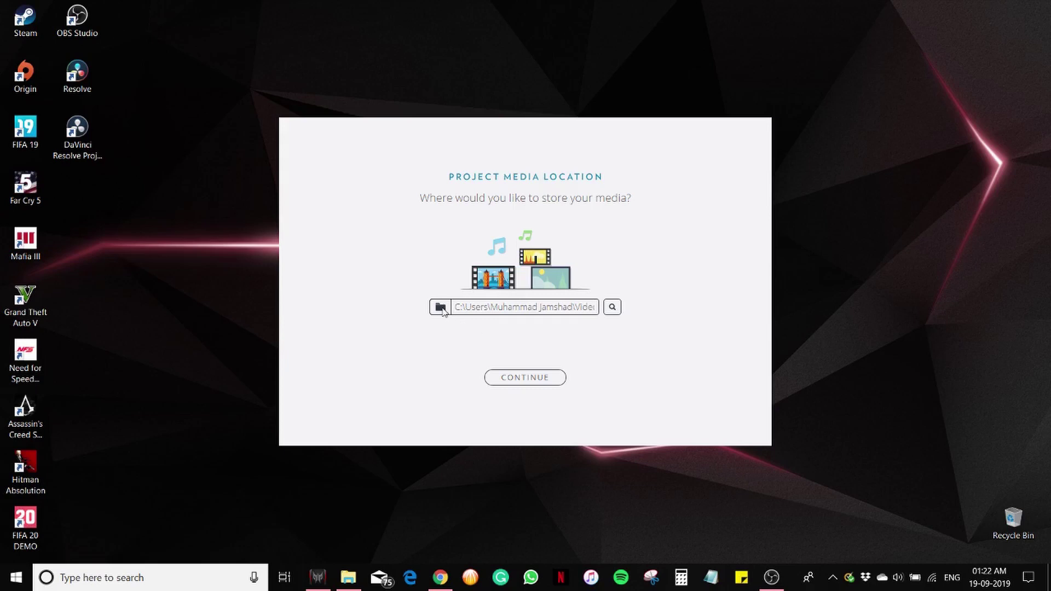
Step: Leave the project media location at its default folder and continue
left_click(613, 308)
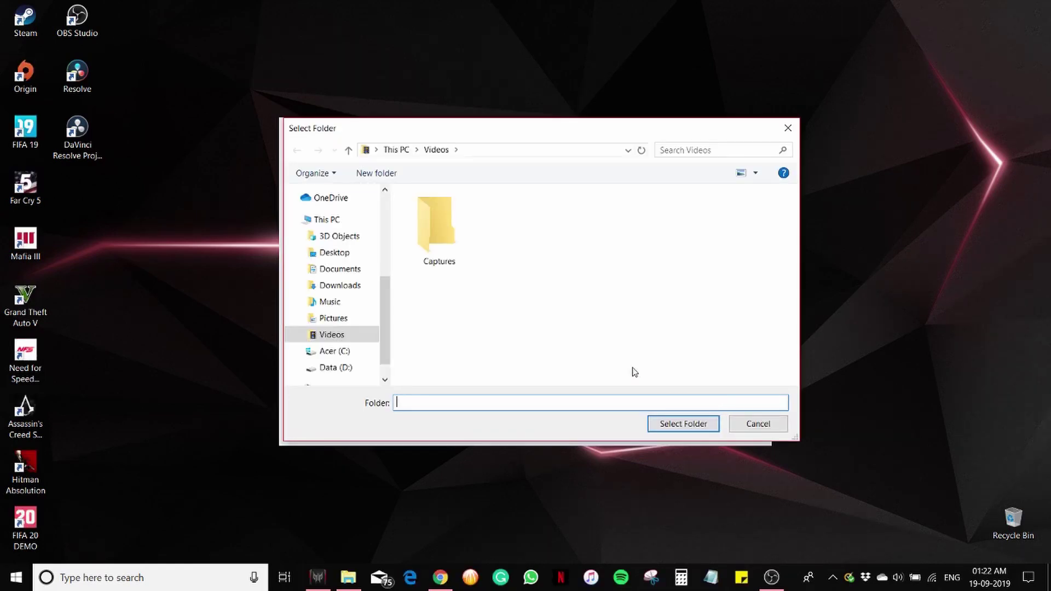
left_click(766, 426)
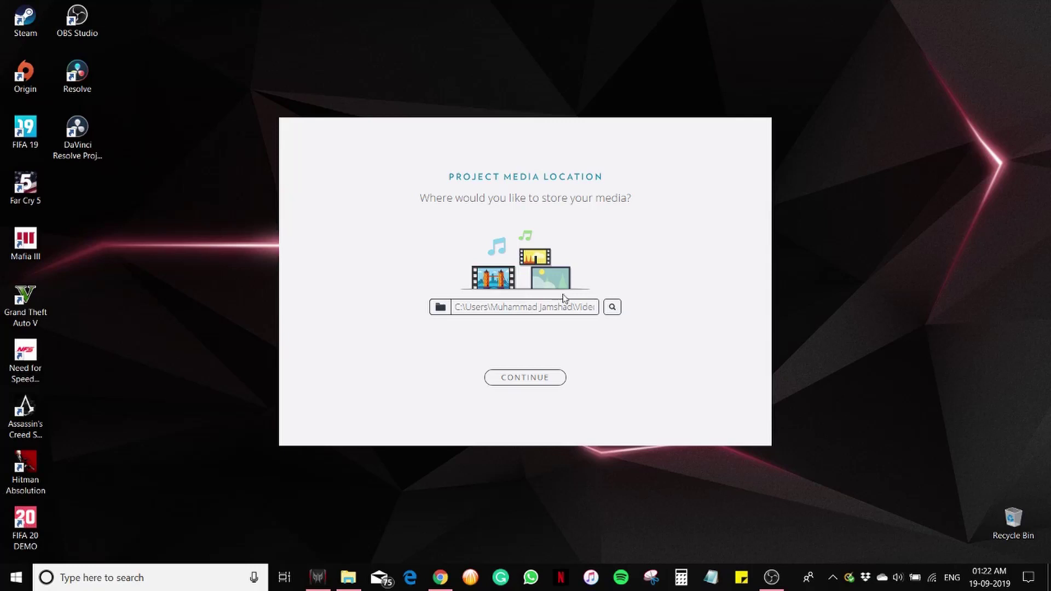
left_click(526, 379)
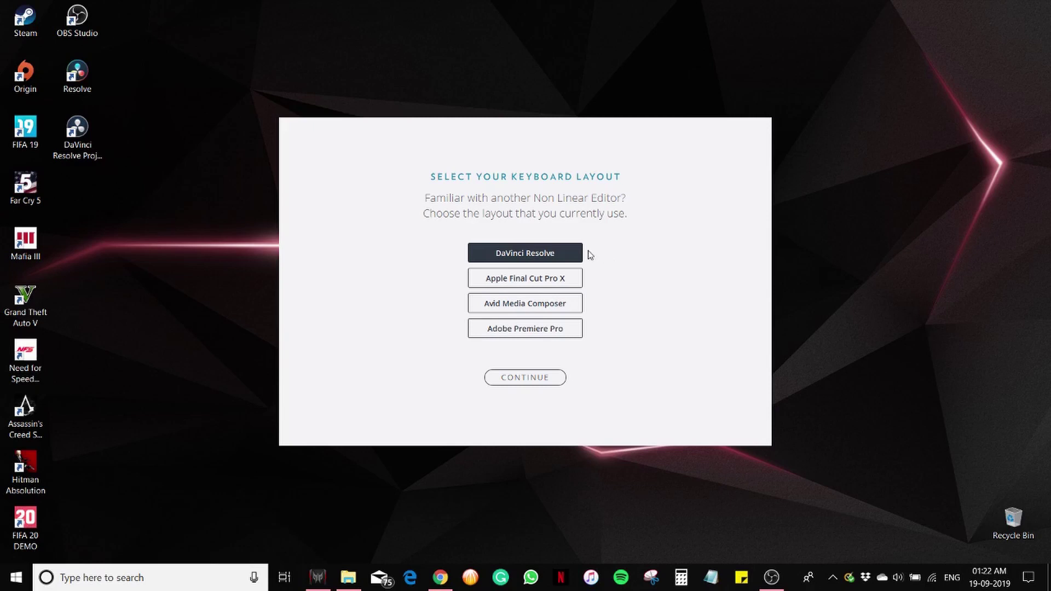
Step: Confirm the DaVinci Resolve keyboard layout and start Resolve from the You're All Set page
left_click(537, 383)
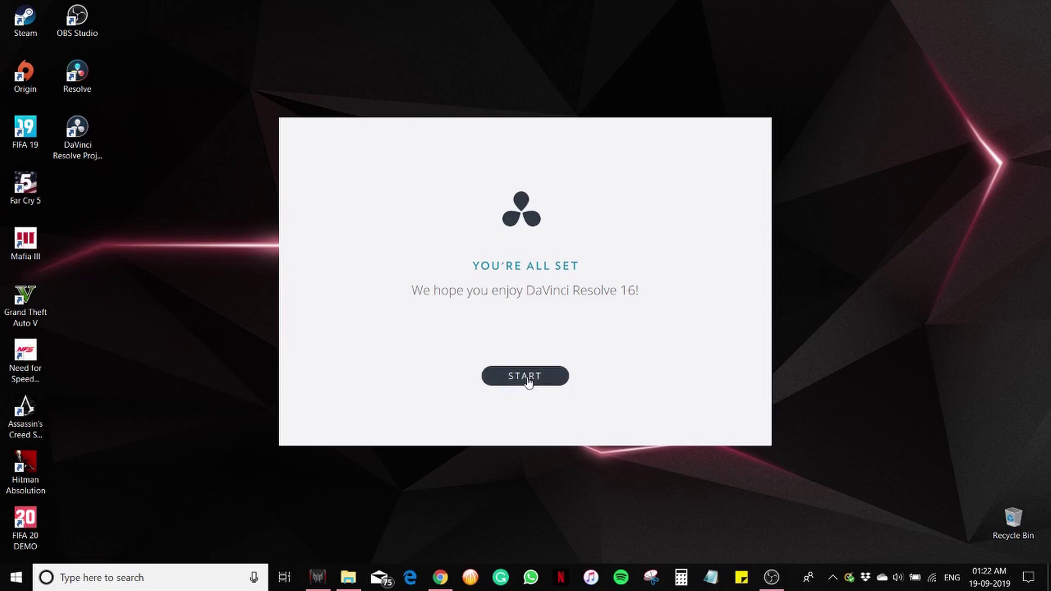
left_click(555, 382)
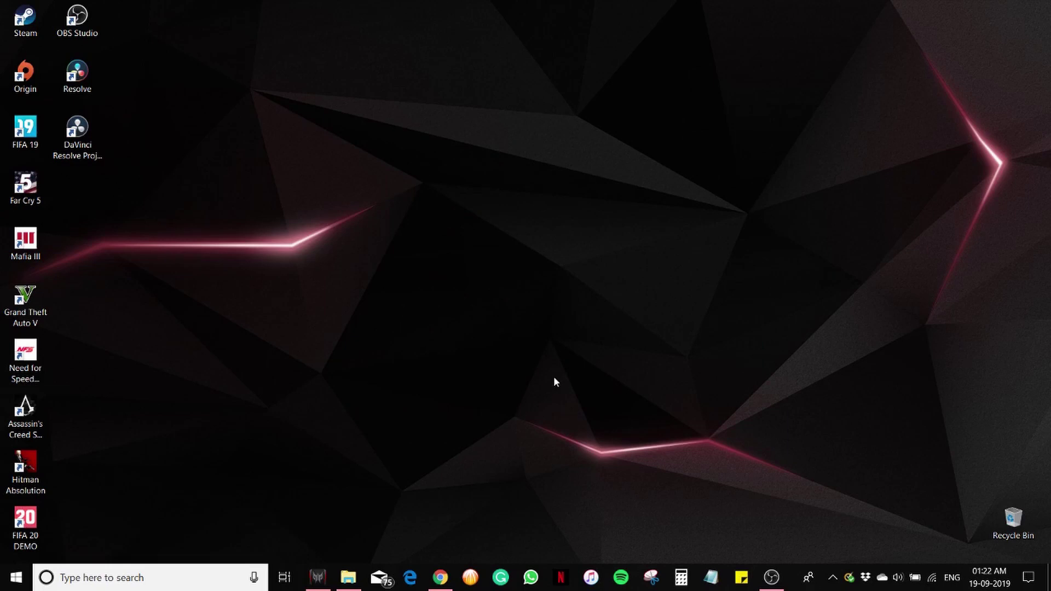